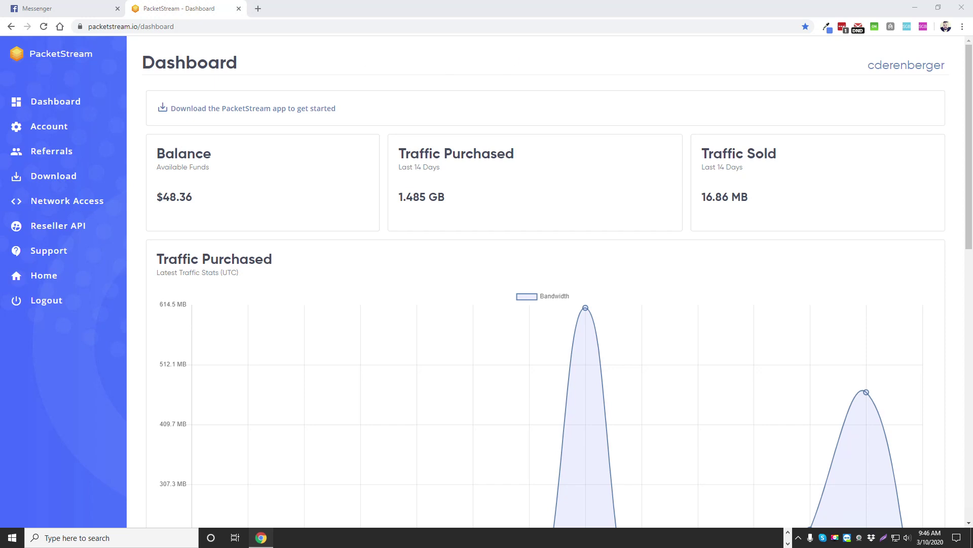
- Drag the PacketStream desktop app's Dashboard window to the centre of the screen
drag(220, 80, 457, 79)
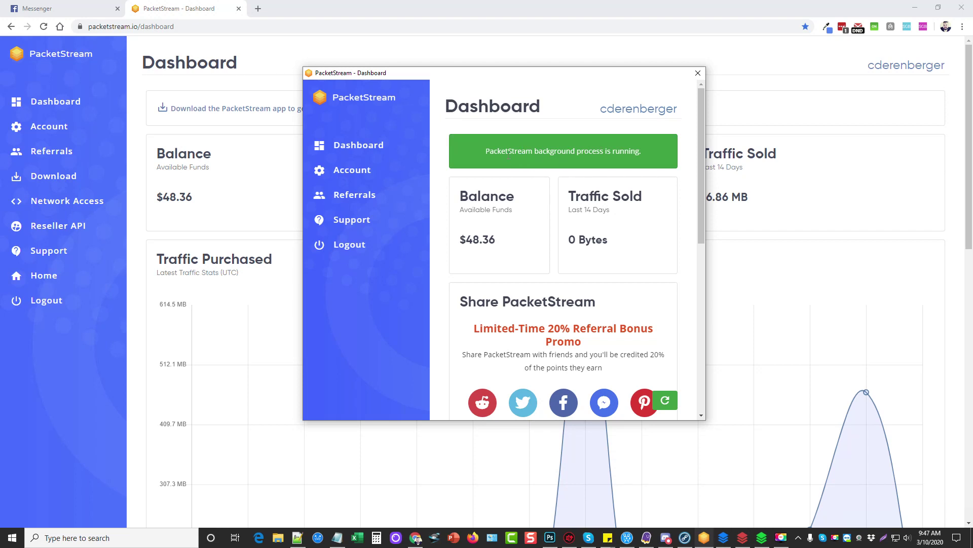
- Move the PacketStream desktop window aside and close it, leaving the web dashboard visible
drag(486, 151, 641, 151)
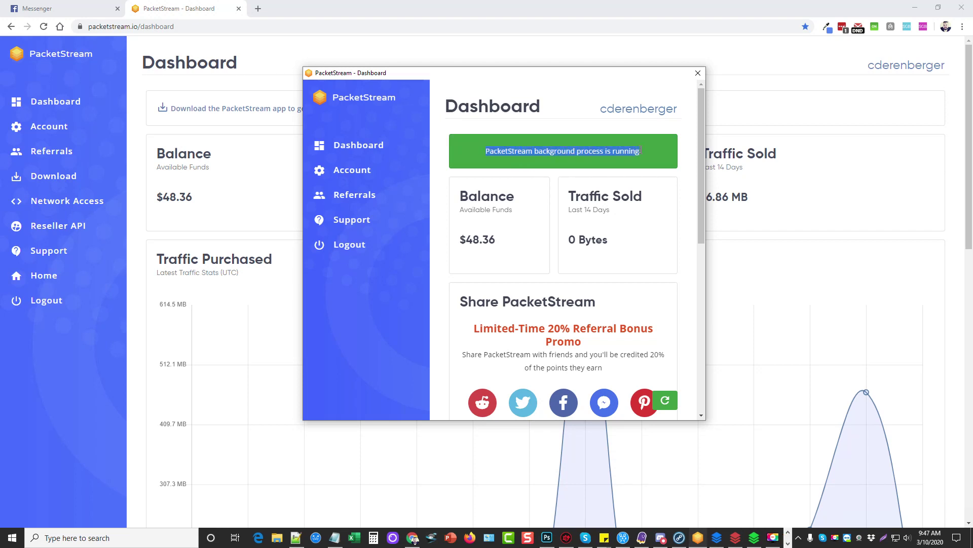
click(603, 160)
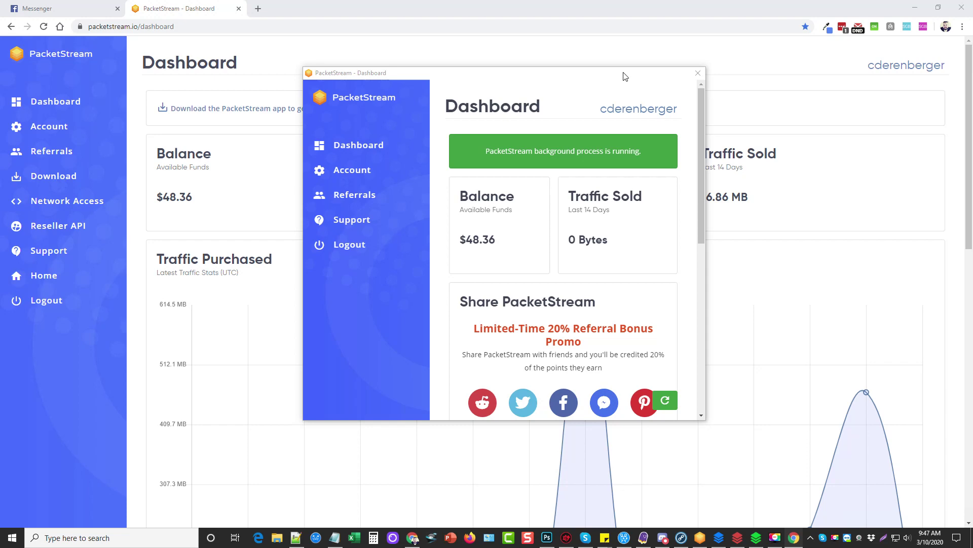
drag(624, 76, 0, 83)
click(62, 79)
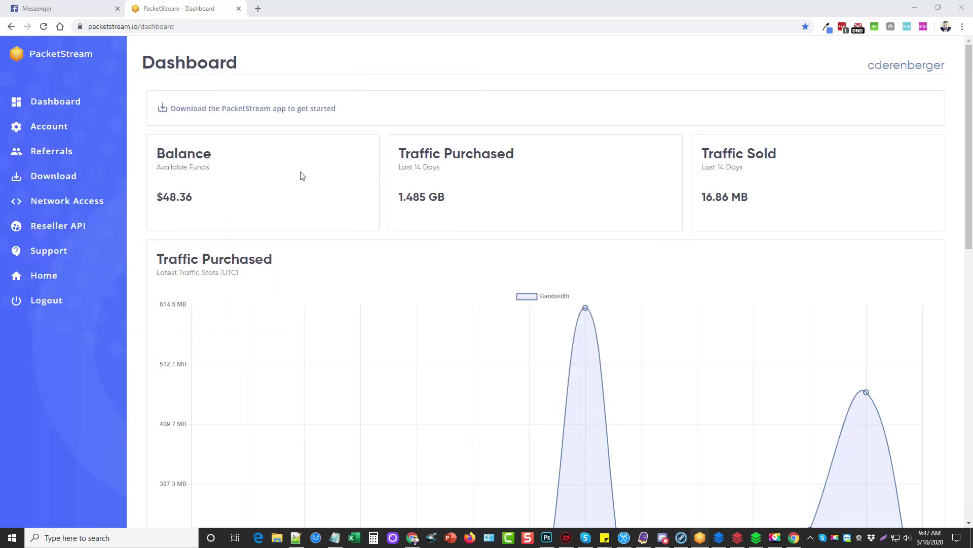
- Reload the dashboard so Traffic Sold shows 19.68 MB, review the Traffic Purchased chart, then go to Network Access
click(65, 105)
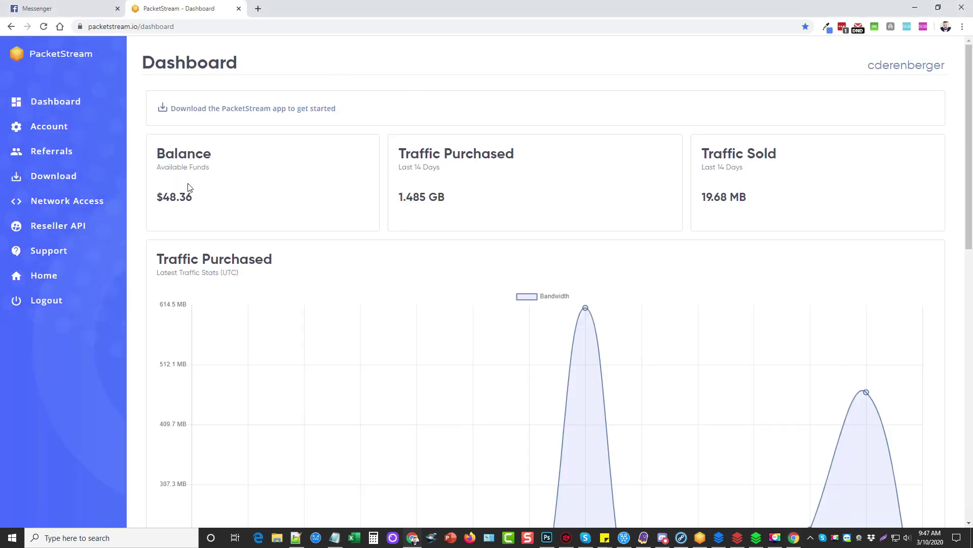
scroll(464, 200, down, 1)
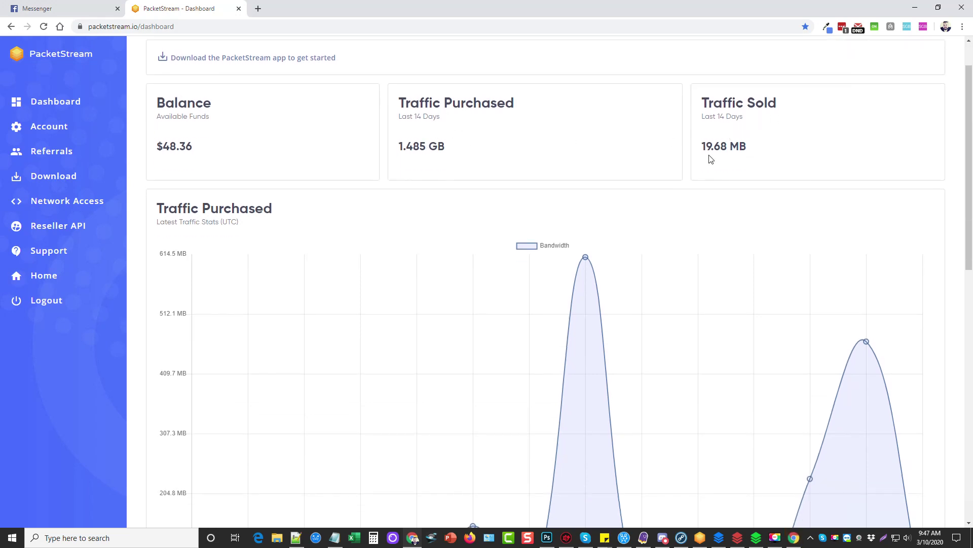
scroll(502, 261, down, 1)
scroll(507, 268, down, 2)
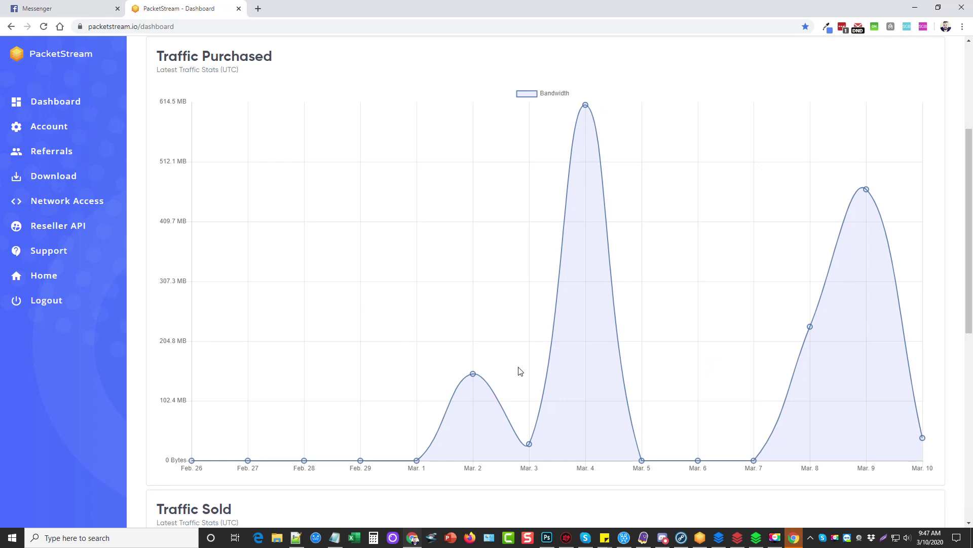
scroll(703, 399, up, 4)
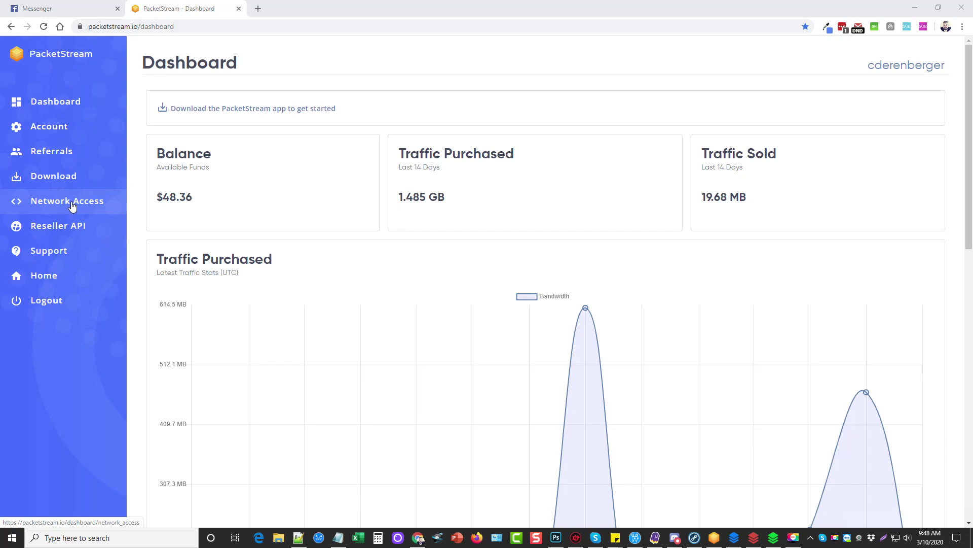
click(71, 204)
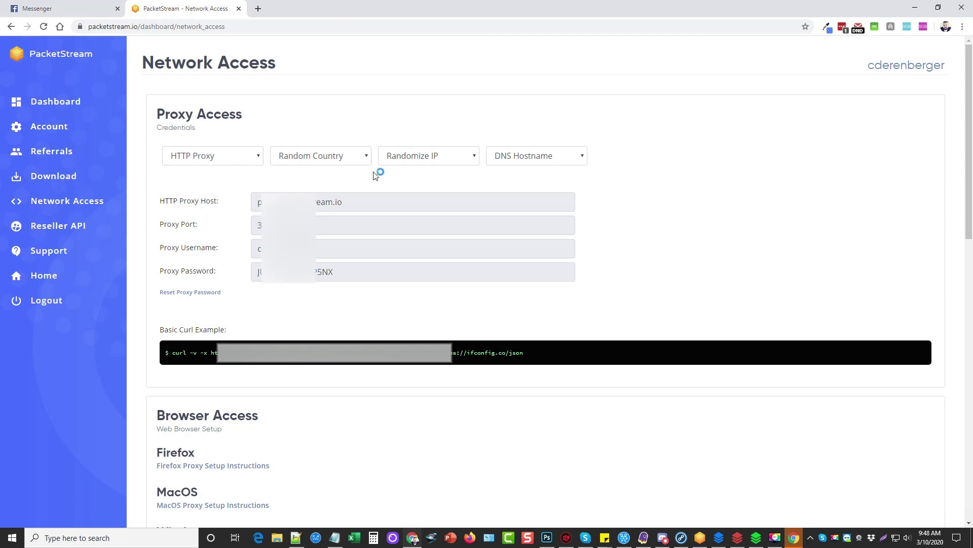
- Keep HTTP Proxy as the proxy type and set the proxy country to United States
click(246, 160)
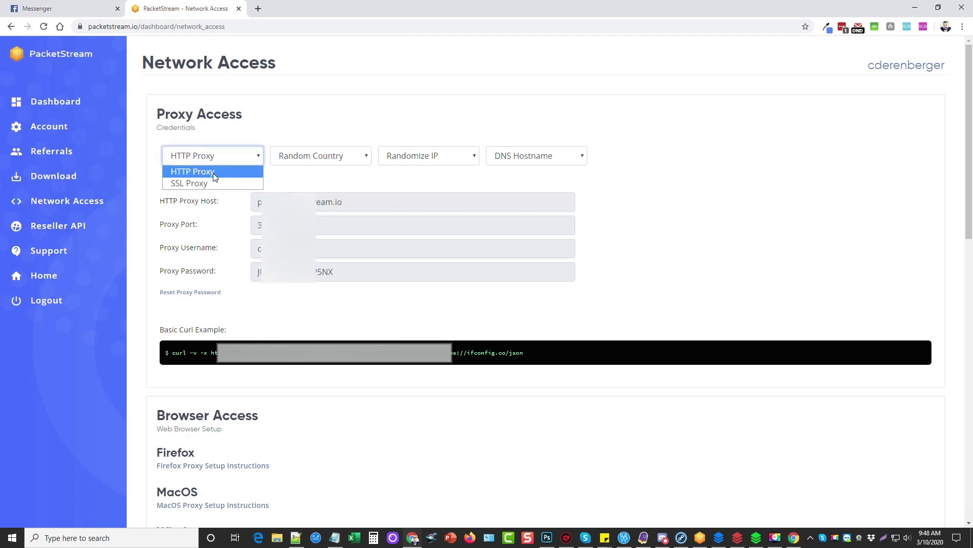
click(335, 185)
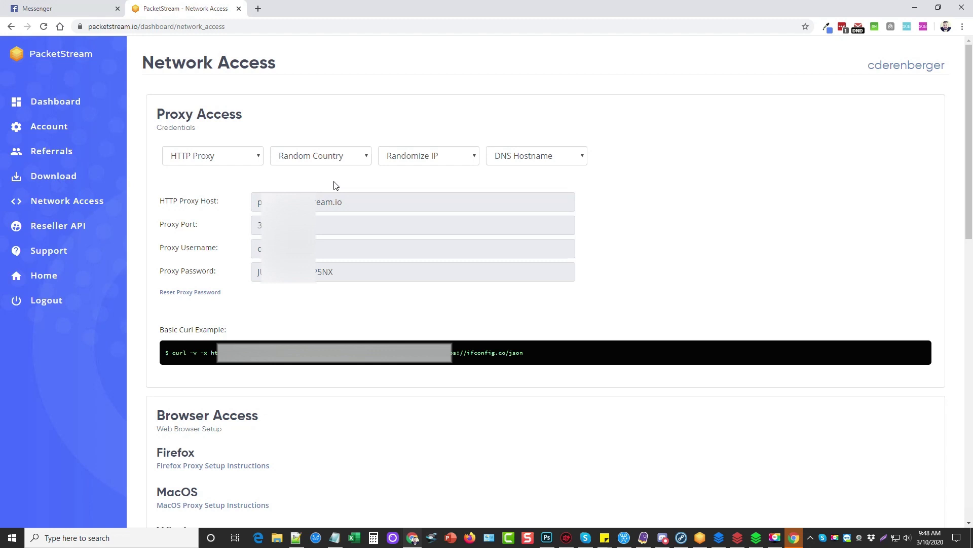
click(347, 158)
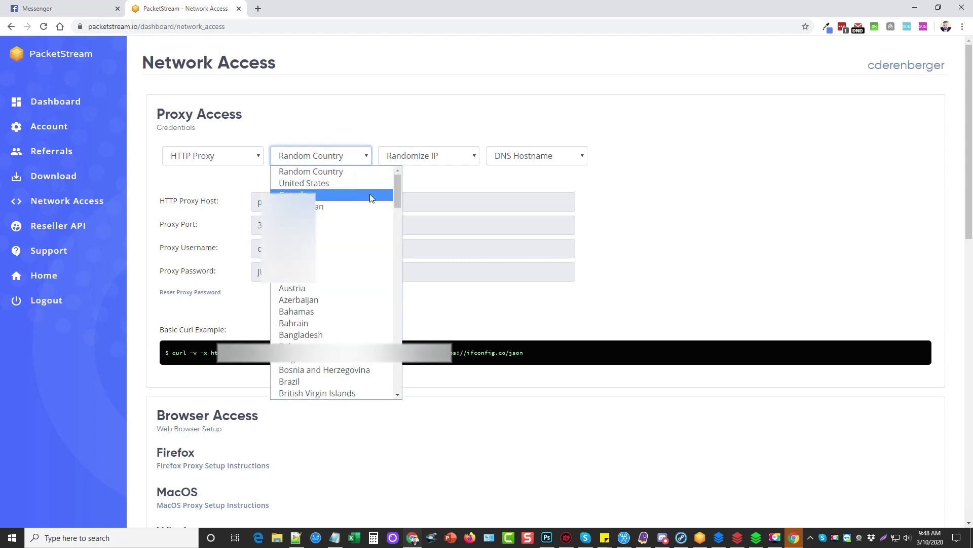
mouse_move(398, 189)
mouse_down()
mouse_move(389, 380)
mouse_move(390, 173)
mouse_up()
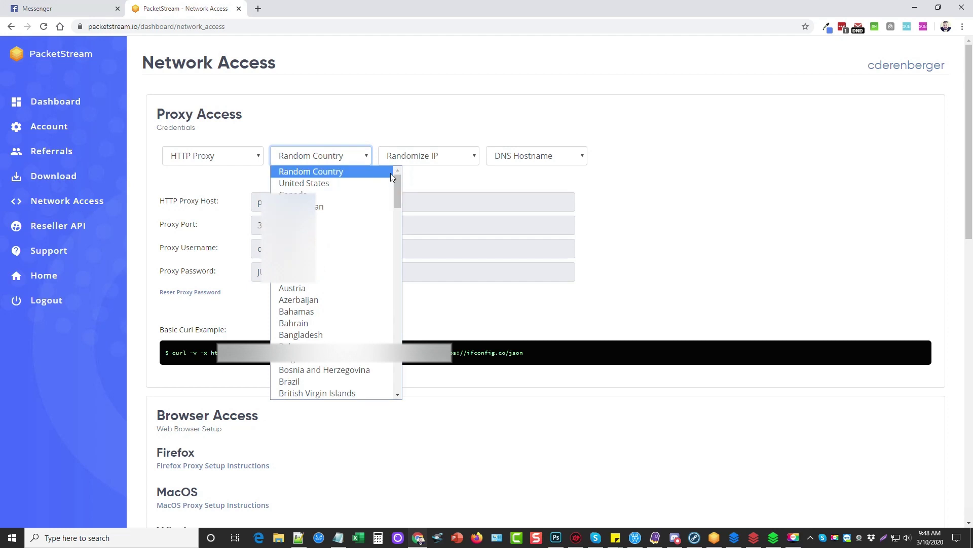
click(420, 183)
click(331, 156)
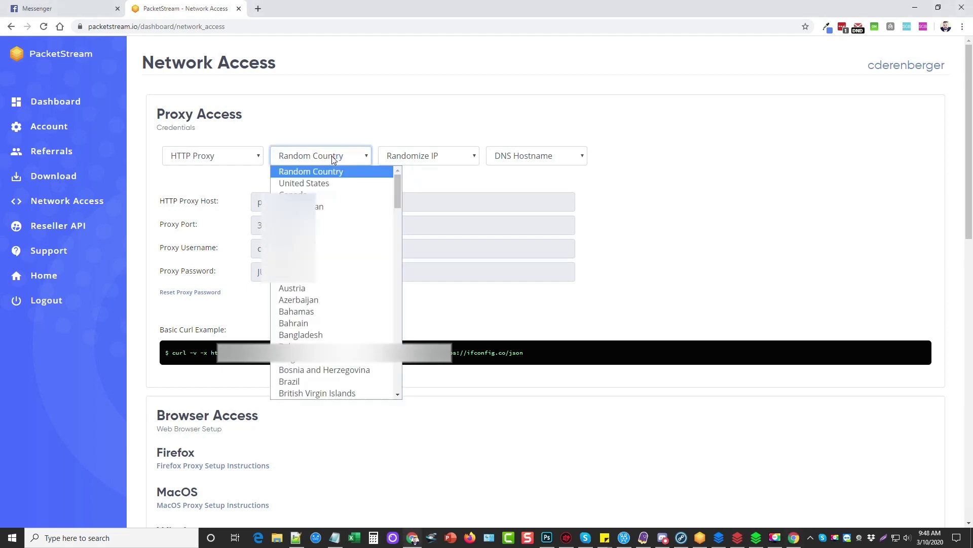
click(319, 185)
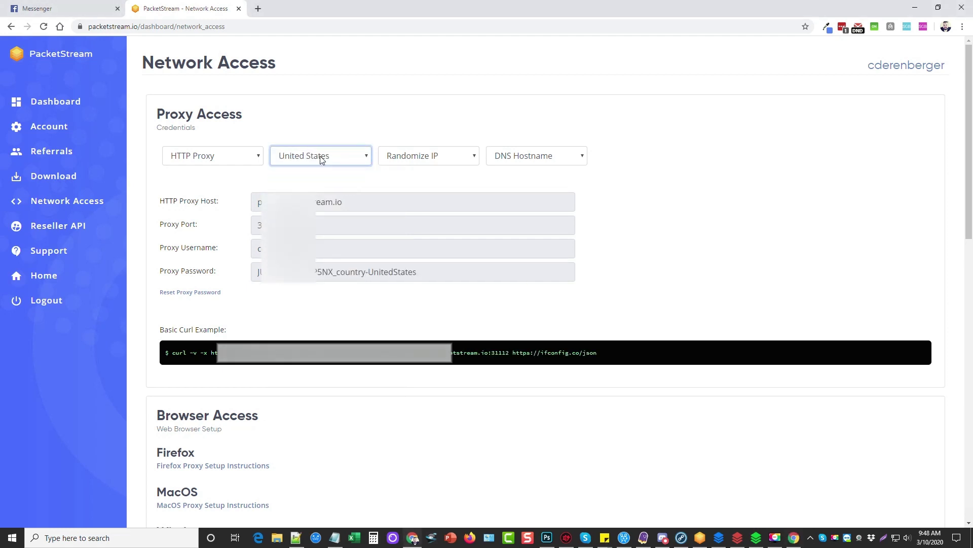
- Leave IP rotation on Randomize IP and change the hostname from DNS Hostname to IP Hostname
click(450, 159)
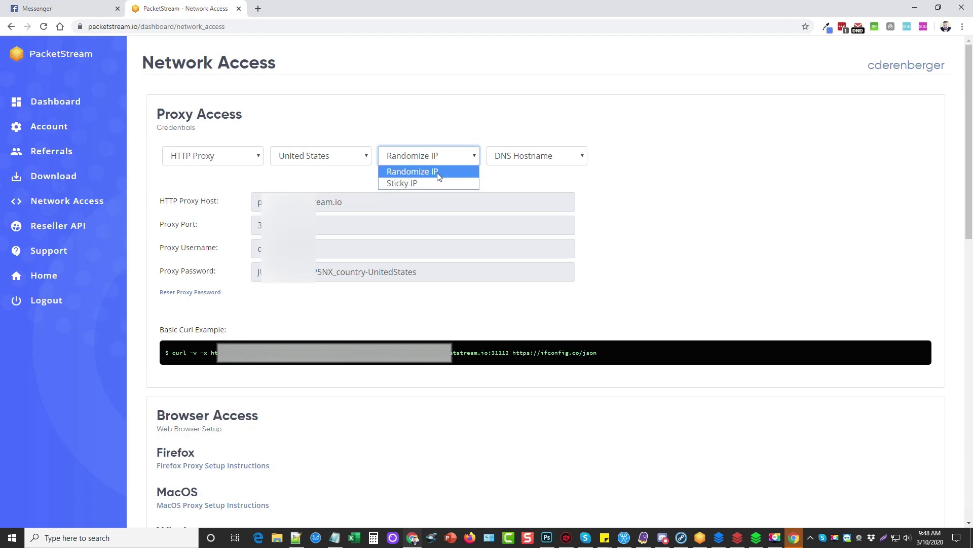
click(504, 172)
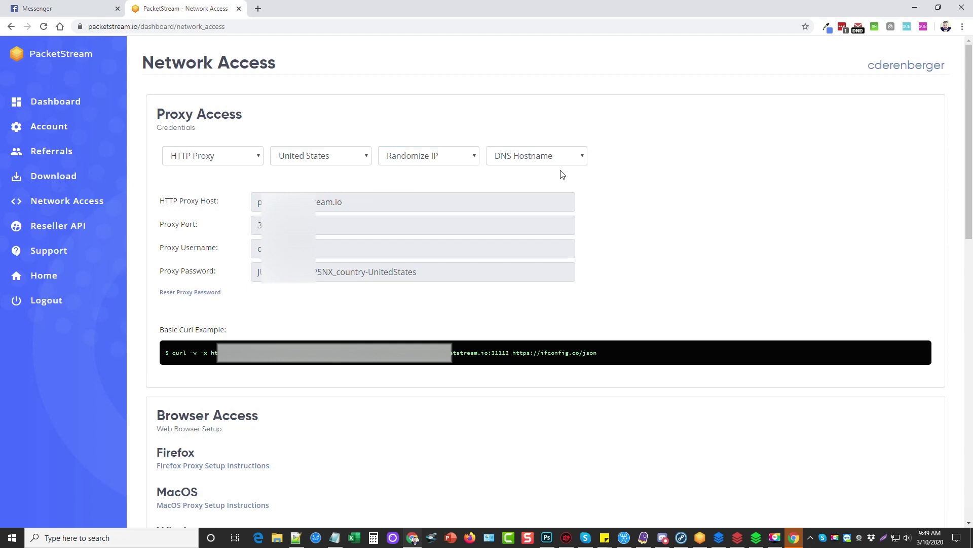
click(540, 161)
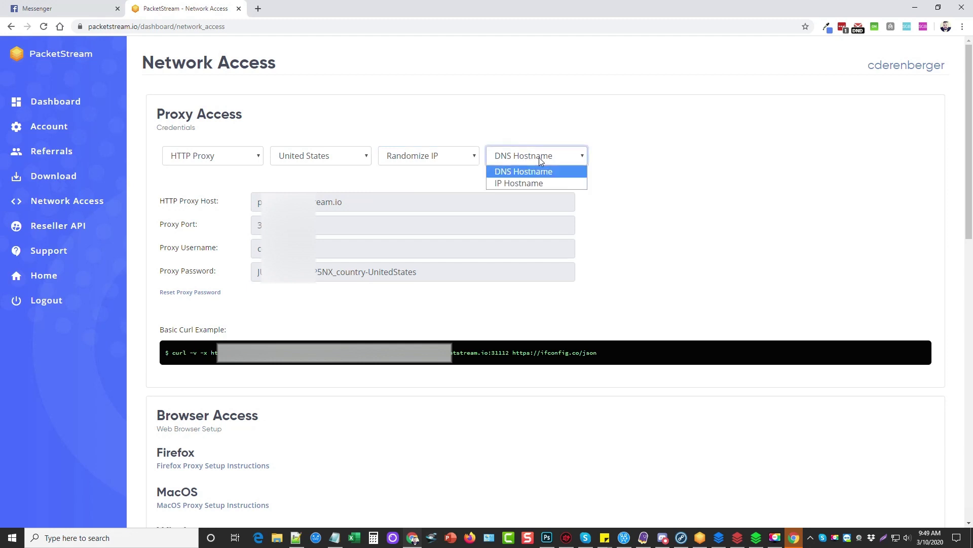
click(526, 183)
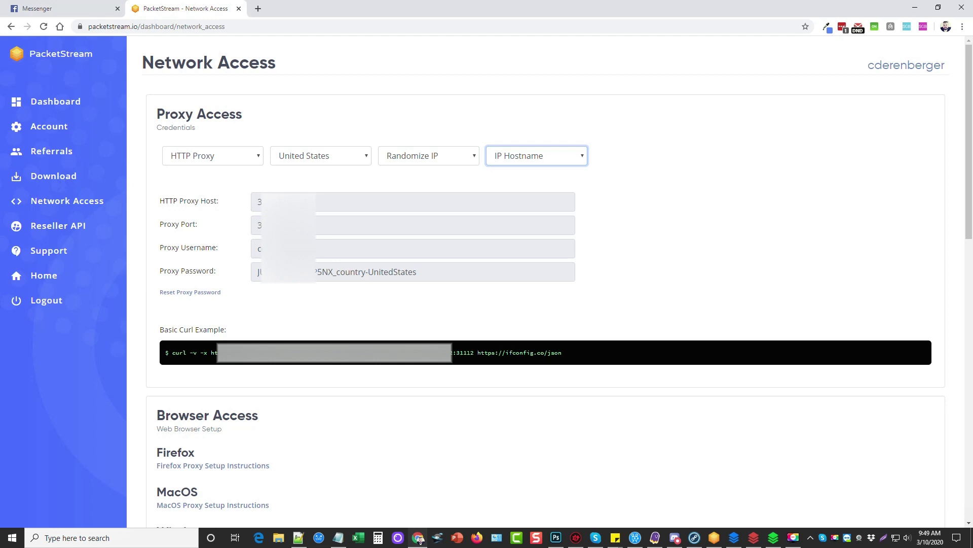
click(603, 203)
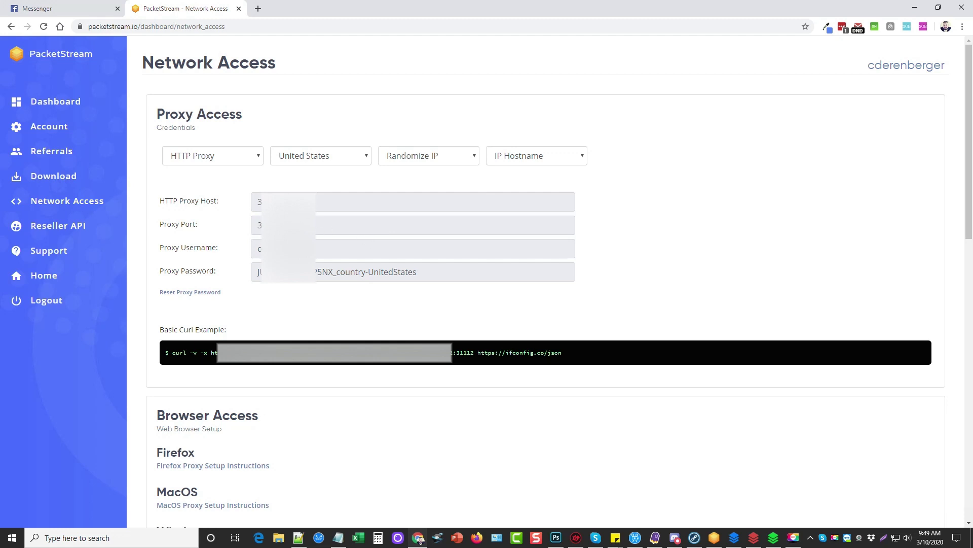
click(253, 203)
click(254, 224)
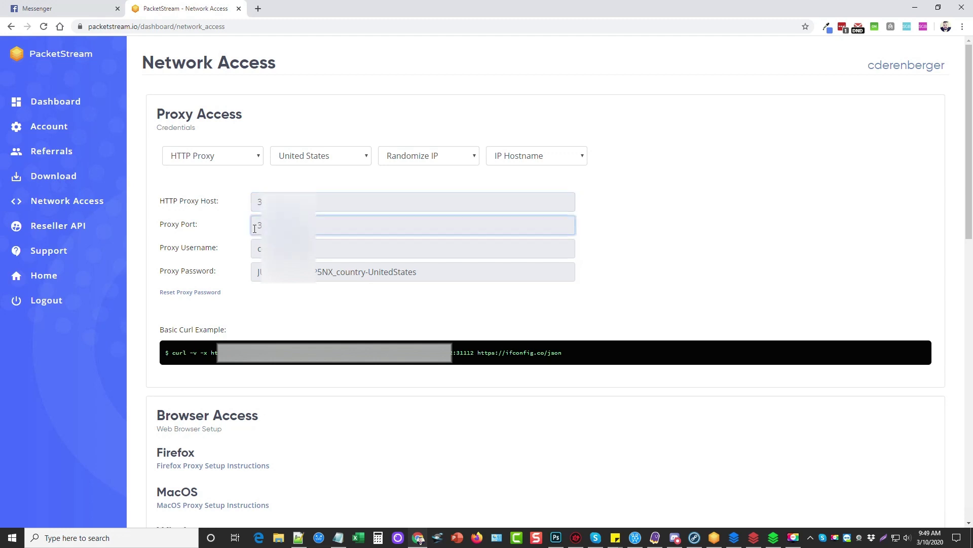
click(259, 254)
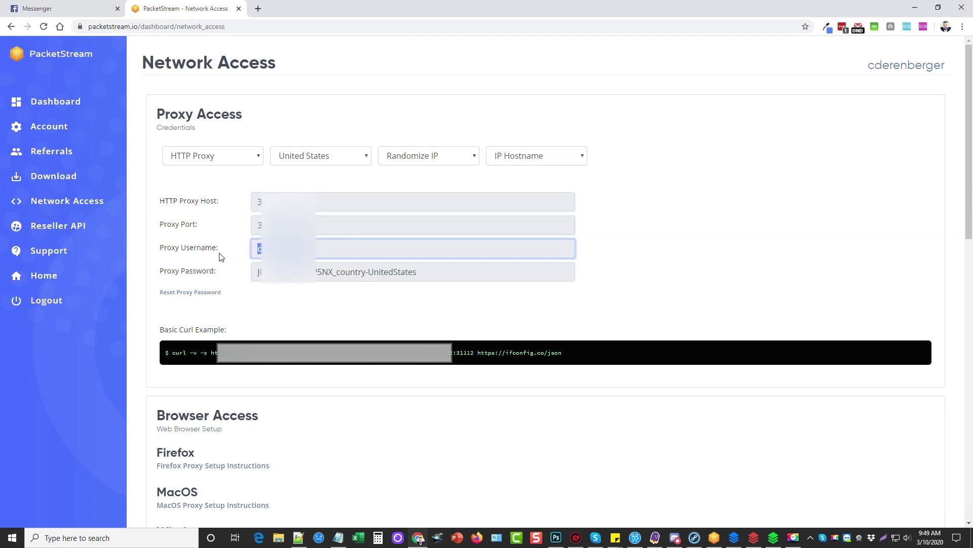
click(358, 274)
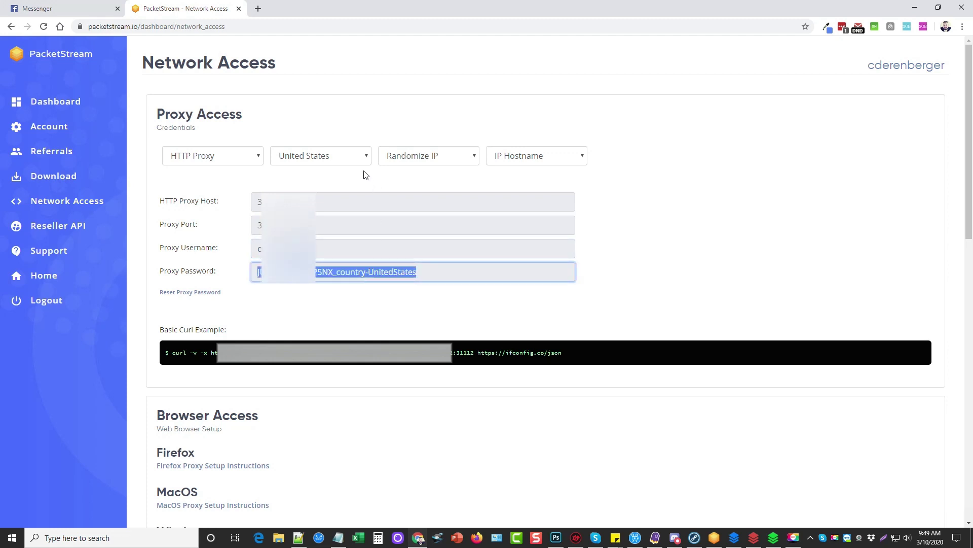
click(356, 155)
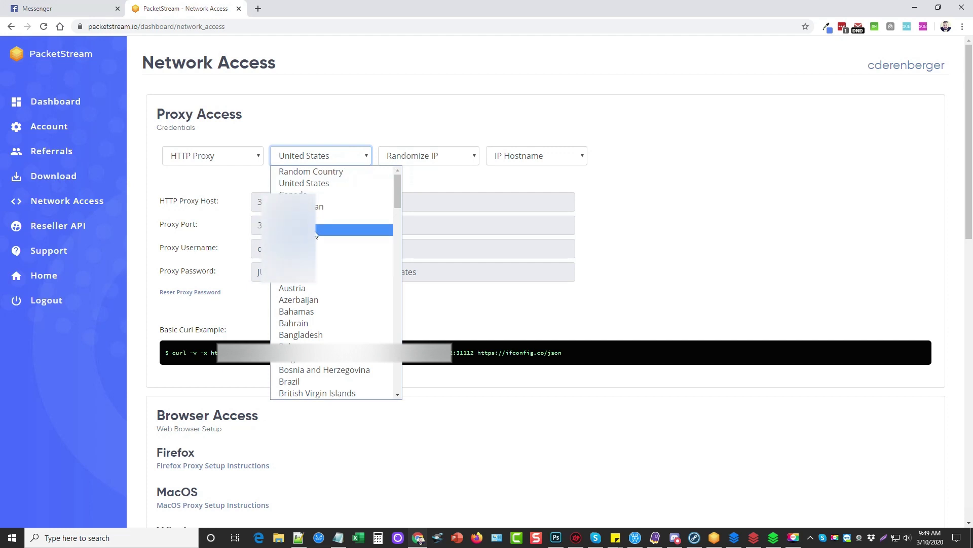
click(313, 194)
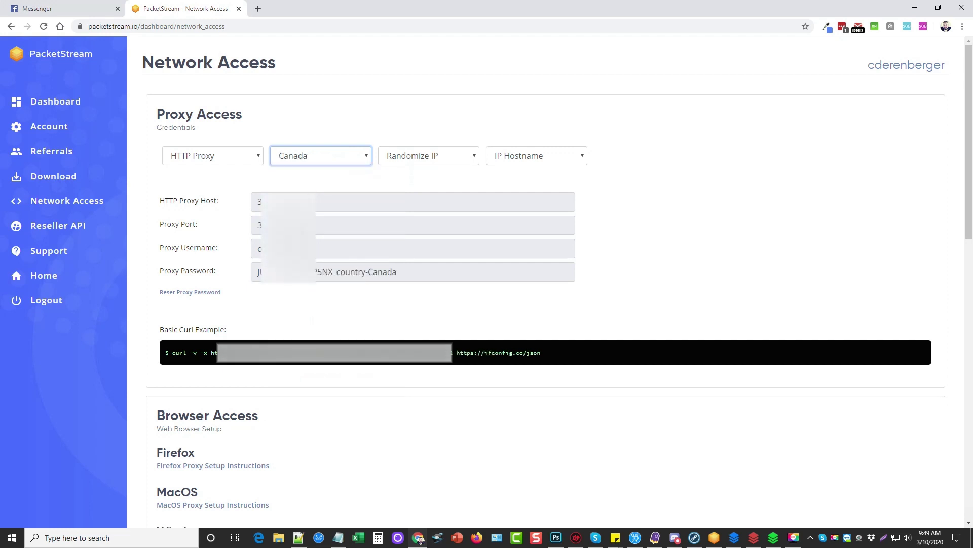
double_click(369, 272)
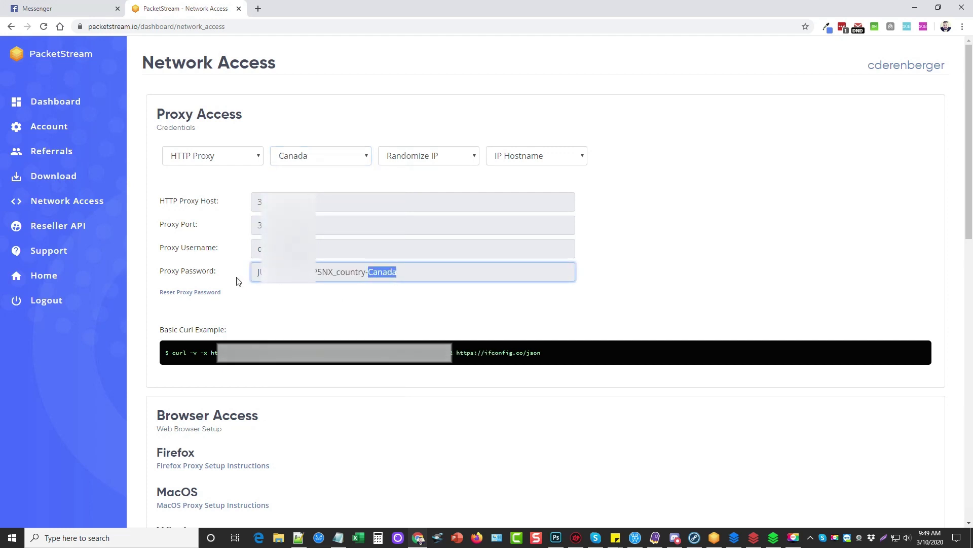
click(341, 165)
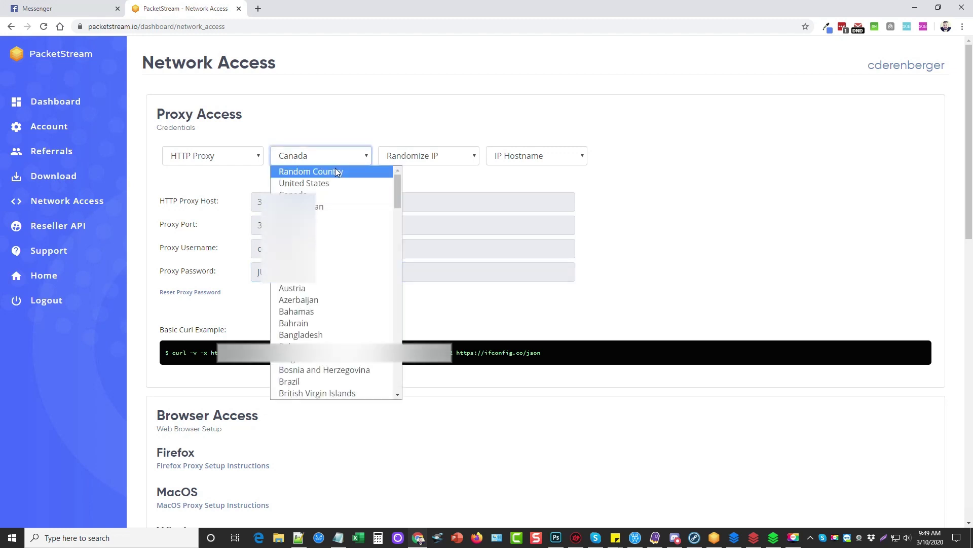
click(335, 183)
double_click(371, 274)
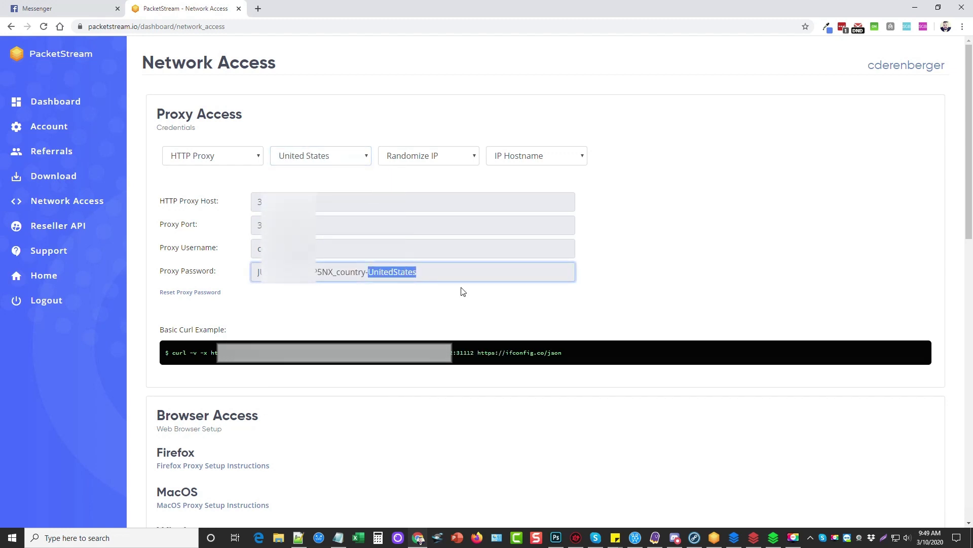
click(705, 236)
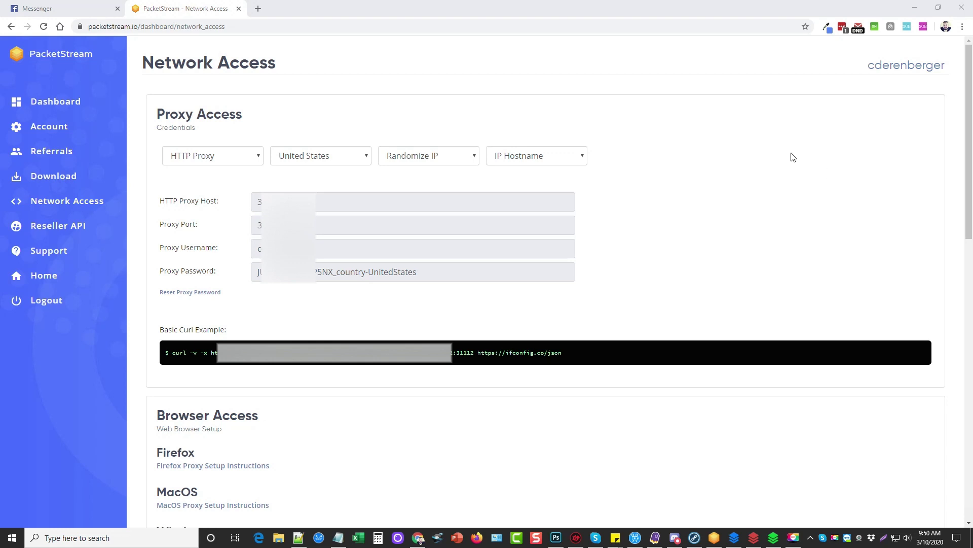
click(748, 187)
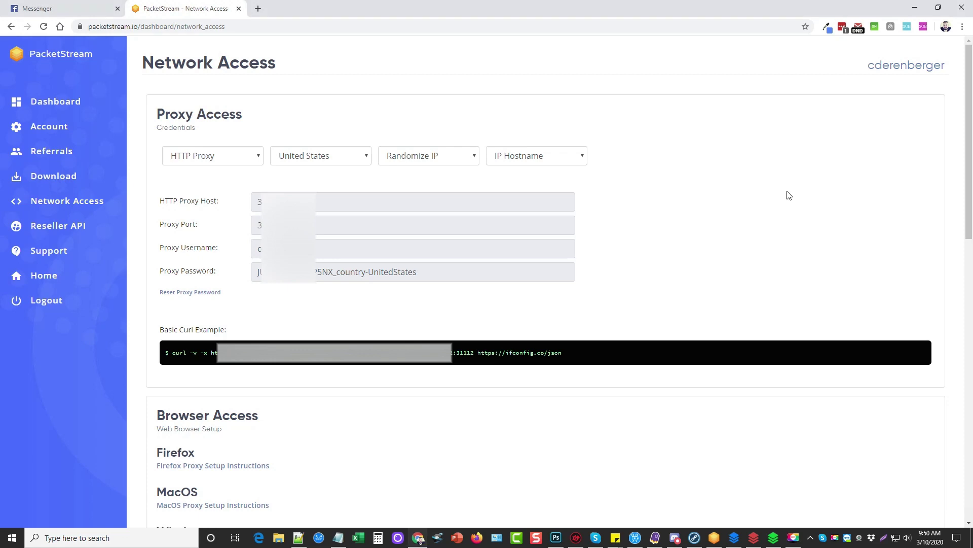